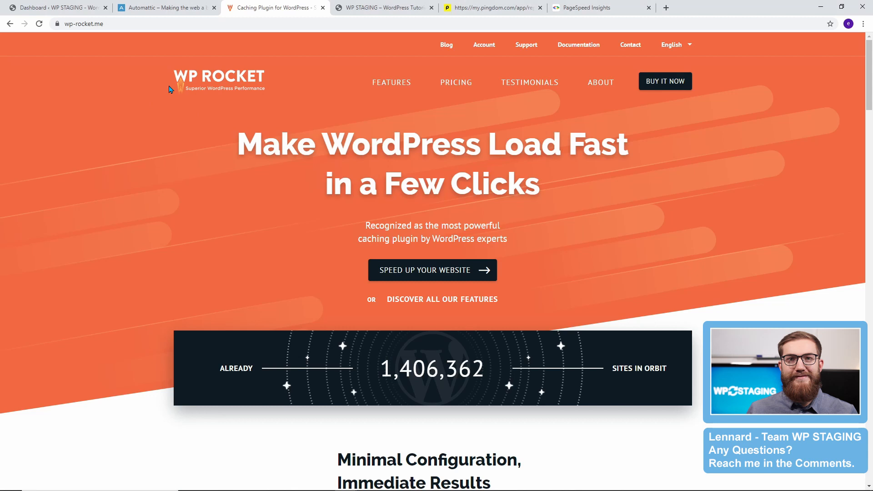
# Step: View the WP Rocket pricing plans and close the page
pyautogui.click(456, 83)
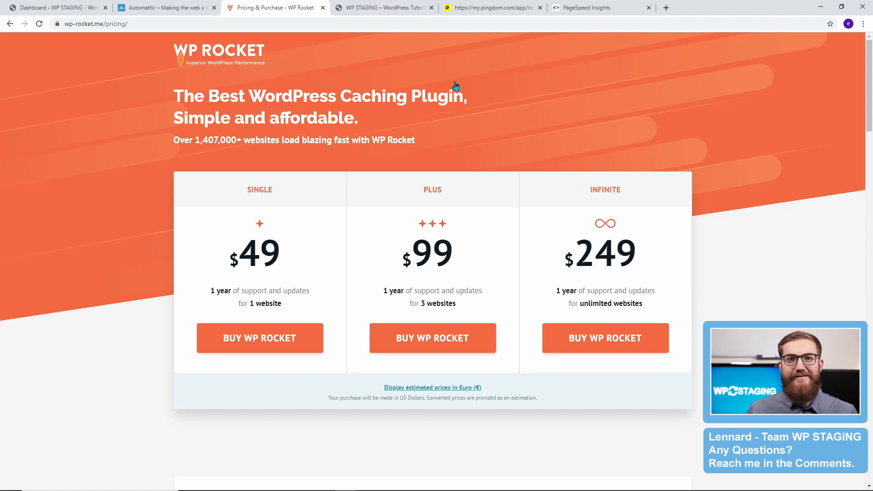
pyautogui.hotkey('ctrl', 'w')
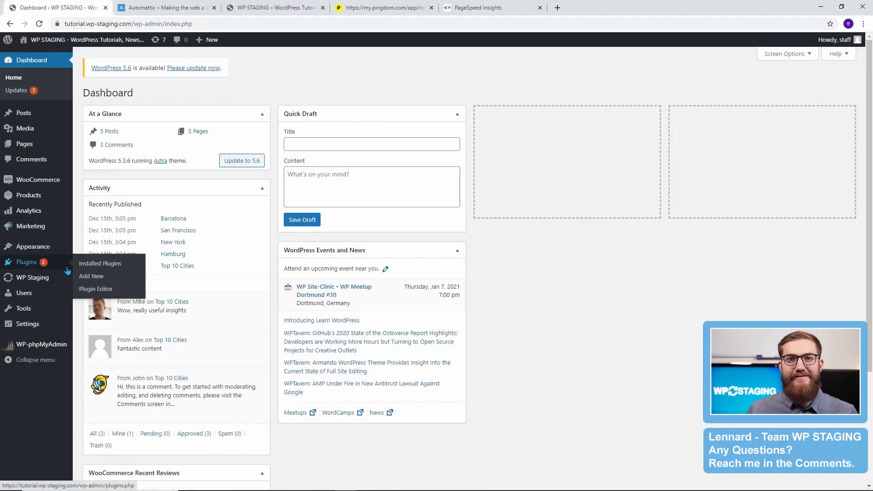
# Step: Find the WP Super Cache plugin by searching for "wp super cache", install it and activate it
pyautogui.click(86, 278)
pyautogui.click(760, 117)
pyautogui.write('wp super cache')
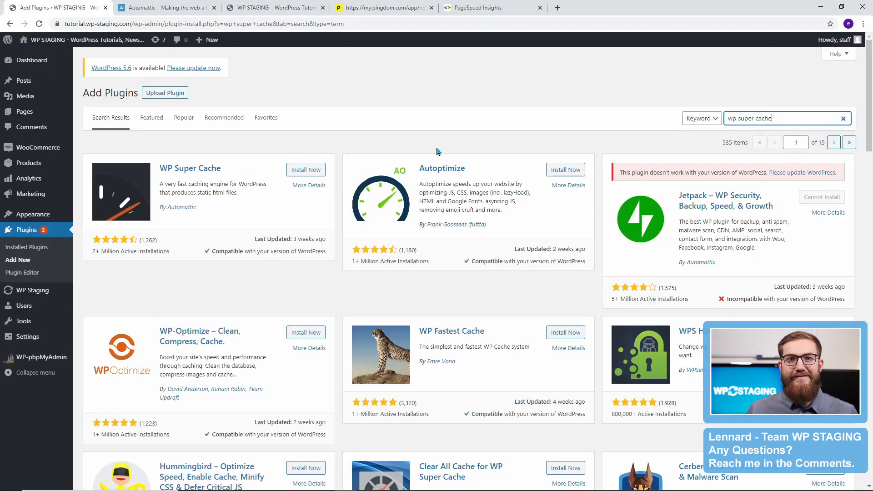
pyautogui.click(312, 171)
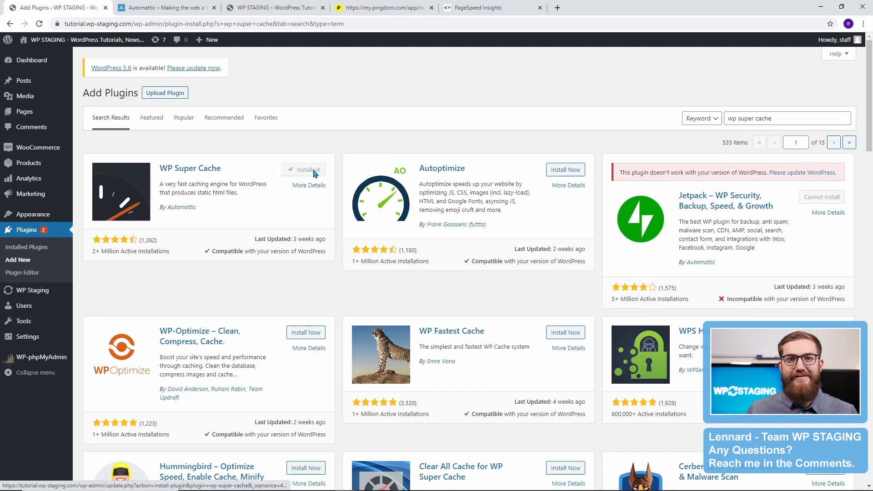
pyautogui.click(310, 171)
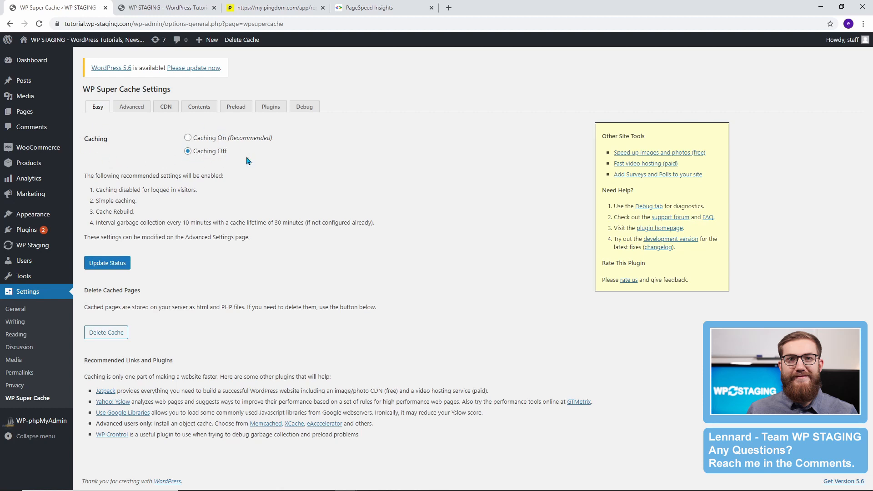
# Step: In the advanced WP Super Cache settings, enable caching, exclude logged-in visitors and pages with GET parameters, and enable page compression
pyautogui.click(135, 108)
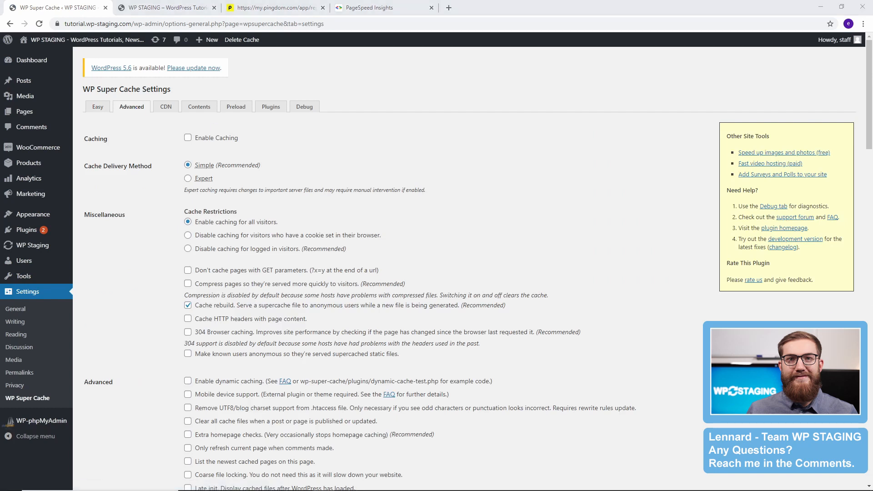
pyautogui.click(189, 137)
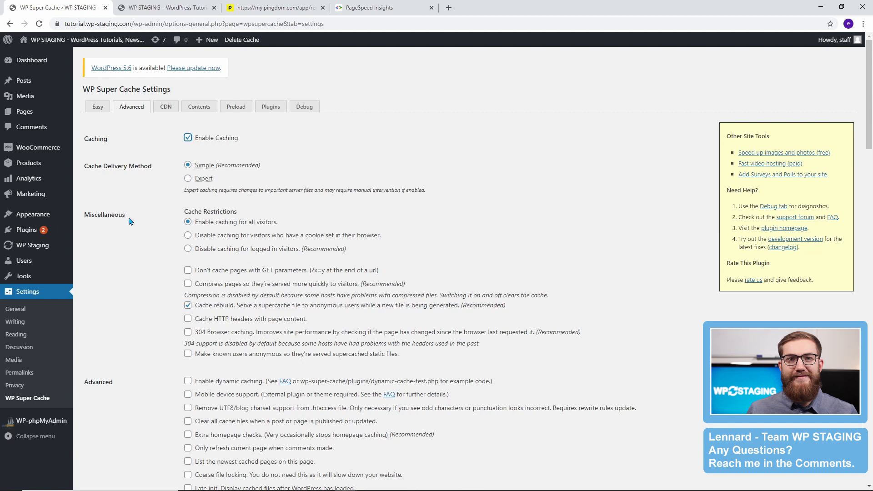
pyautogui.click(188, 248)
pyautogui.click(187, 270)
pyautogui.click(189, 287)
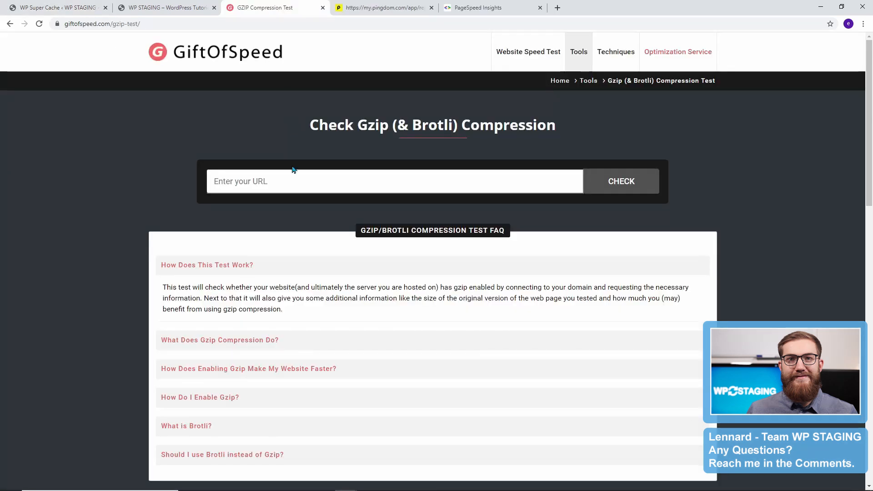
pyautogui.click(281, 181)
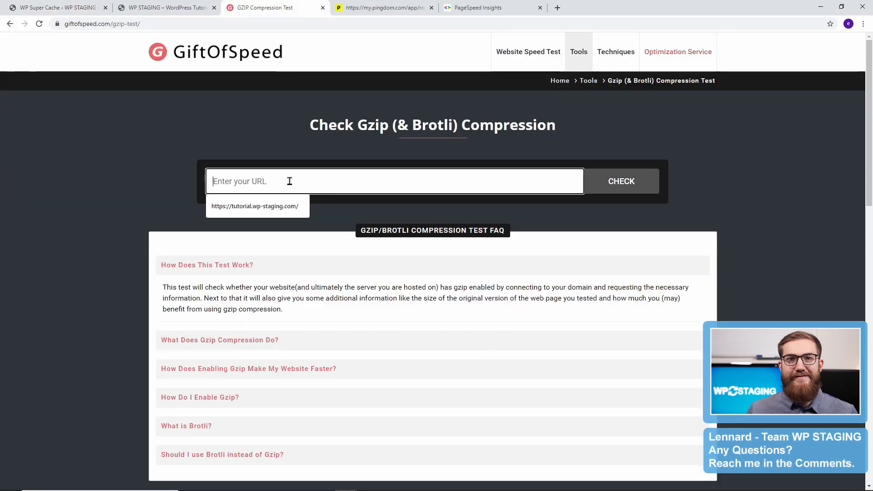
pyautogui.click(275, 207)
pyautogui.click(620, 184)
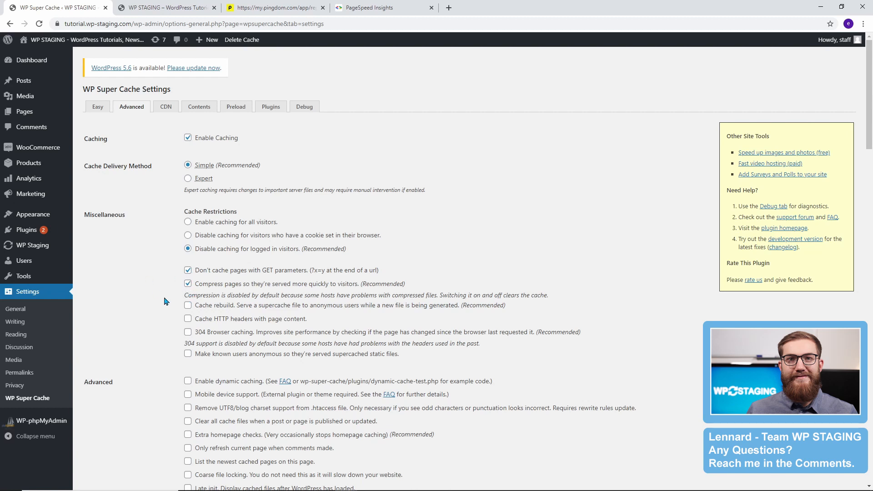
# Step: Enable cache rebuild, 304 browser caching and mobile device support, and update the advanced cache status
pyautogui.click(188, 305)
pyautogui.click(155, 316)
pyautogui.click(188, 332)
pyautogui.scroll(-5, 98, 334)
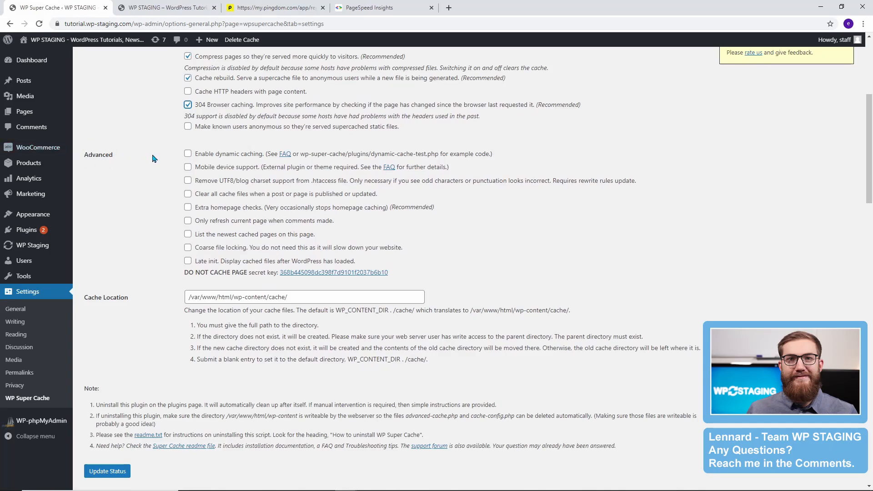
pyautogui.click(187, 170)
pyautogui.click(107, 470)
# Step: In the WP Super Cache preload settings, set preloaded cache files to refresh every 1440 minutes
pyautogui.click(235, 109)
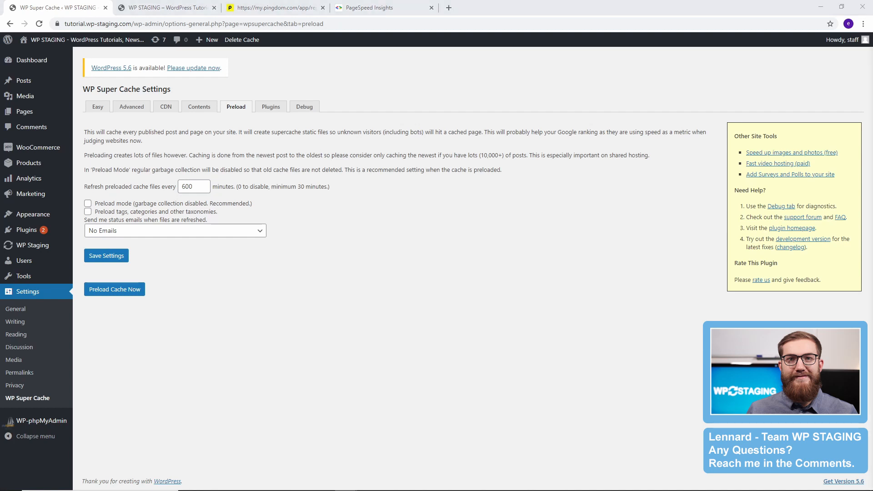
pyautogui.click(307, 233)
pyautogui.moveTo(203, 187); pyautogui.dragTo(176, 188)
pyautogui.write('1440')
pyautogui.click(251, 268)
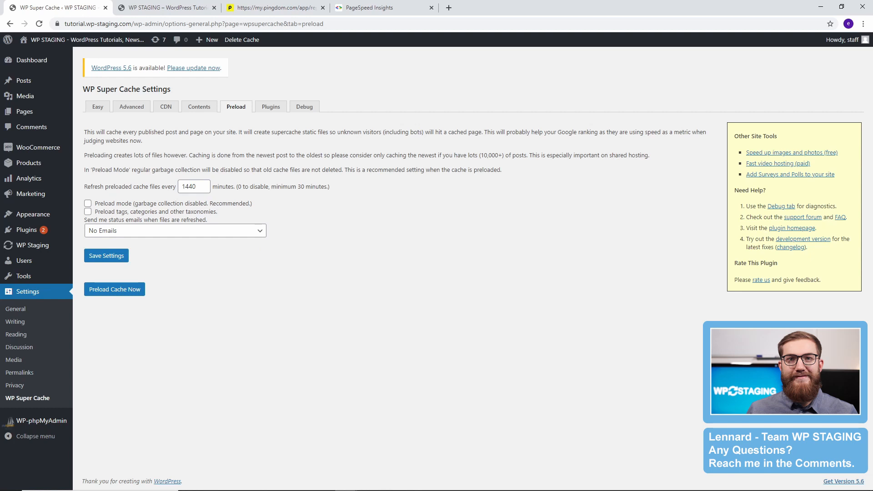
# Step: Try a refresh interval of 720 minutes for the preloaded cache files
pyautogui.click(447, 274)
pyautogui.moveTo(208, 187); pyautogui.dragTo(177, 188)
pyautogui.write('720')
pyautogui.click(256, 269)
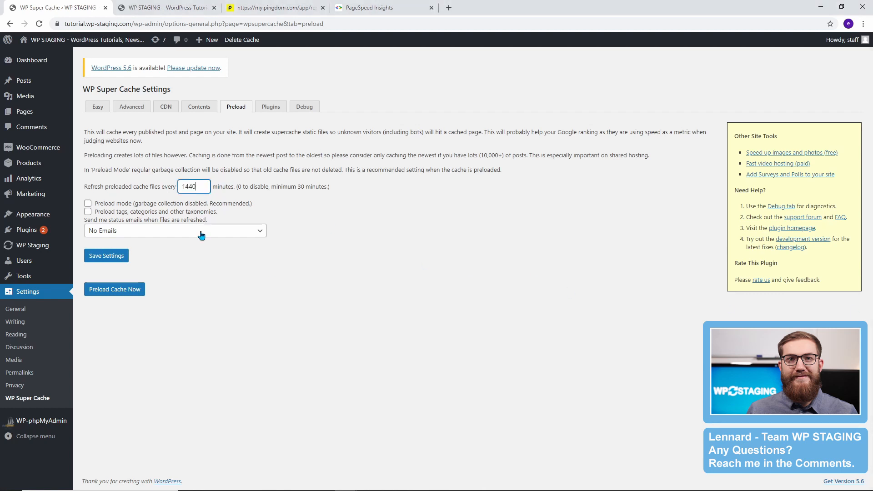
# Step: Enable preload mode with garbage collection disabled and save the preload settings
pyautogui.click(210, 269)
pyautogui.click(87, 203)
pyautogui.click(117, 260)
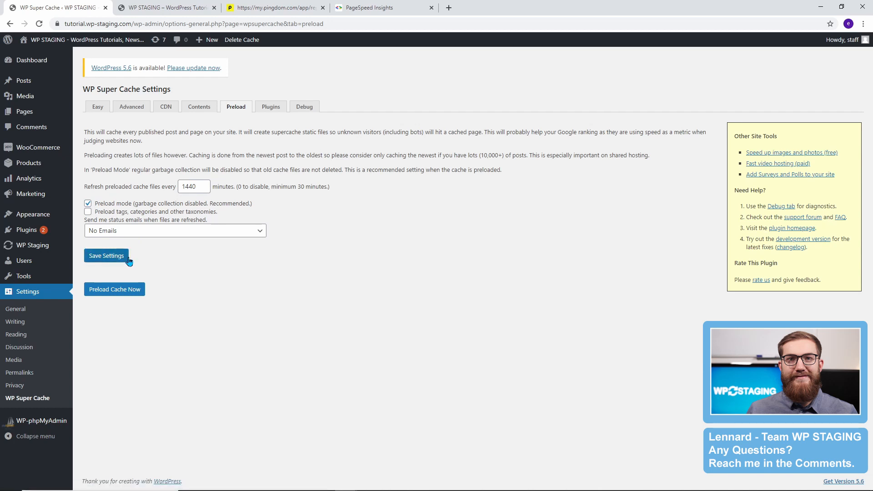
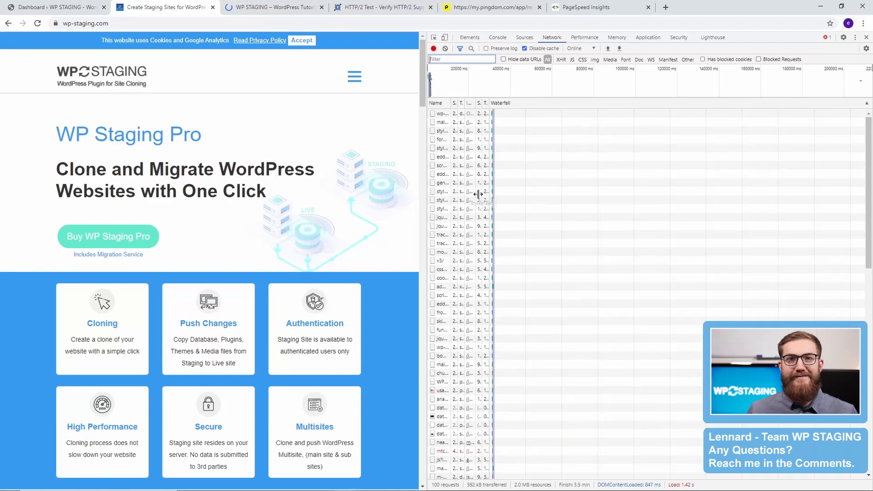
# Step: Reload wp-staging.com with the browser's network monitor open and examine the request waterfall
pyautogui.press('F5')
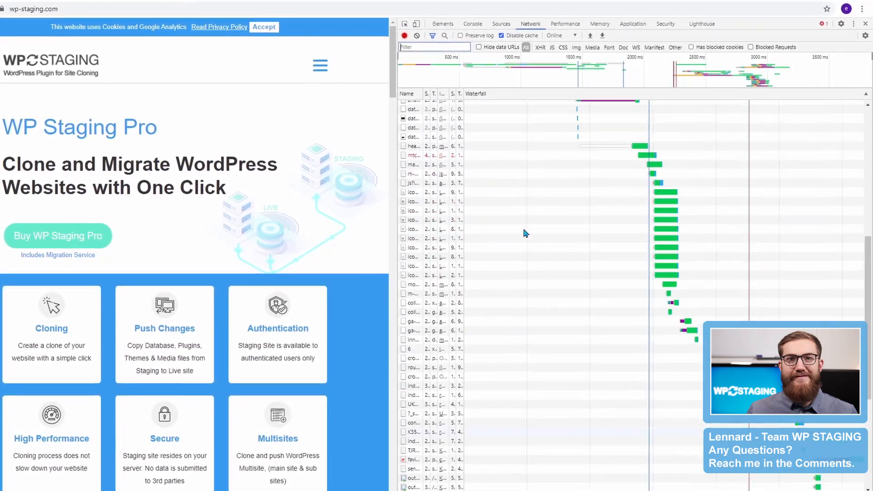
pyautogui.scroll(8, 528, 233)
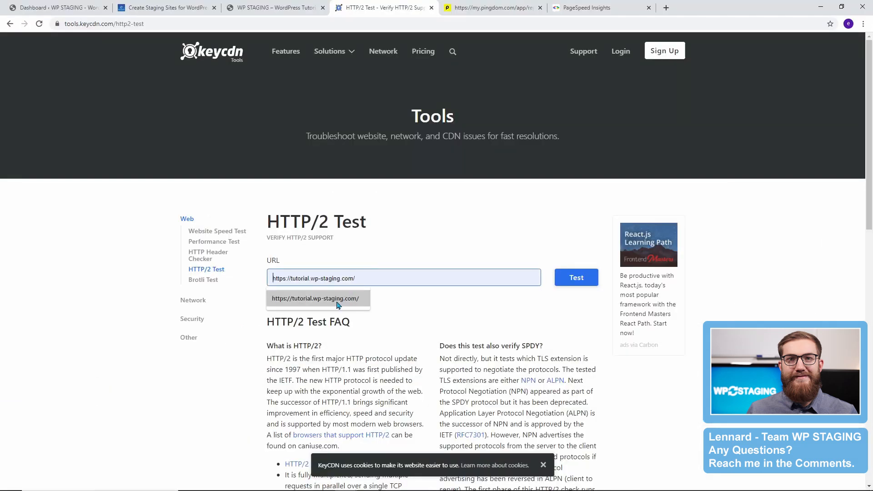
pyautogui.click(339, 300)
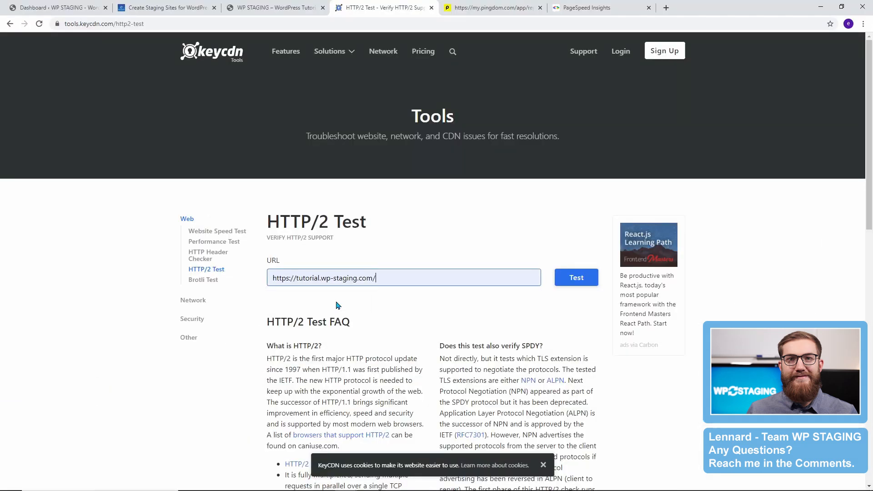
pyautogui.click(580, 279)
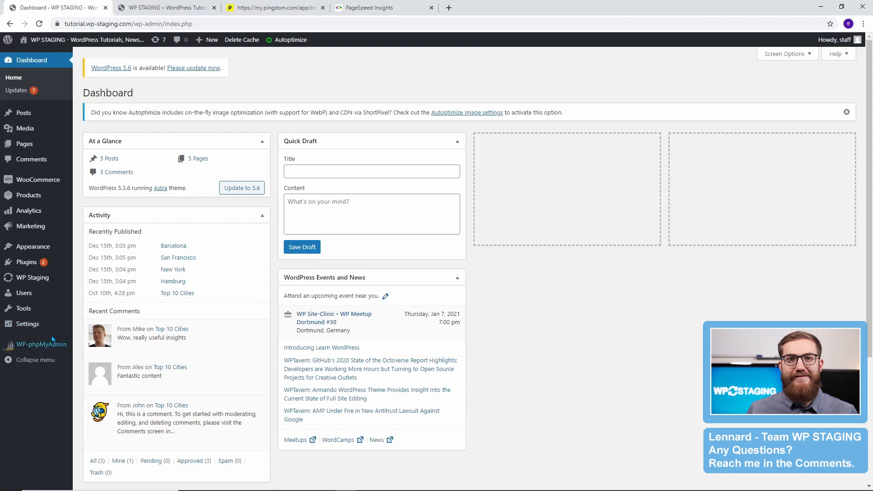
# Step: In the WordPress dashboard's Autoptimize settings, enable JavaScript code optimization and save the changes
pyautogui.moveTo(52, 328)
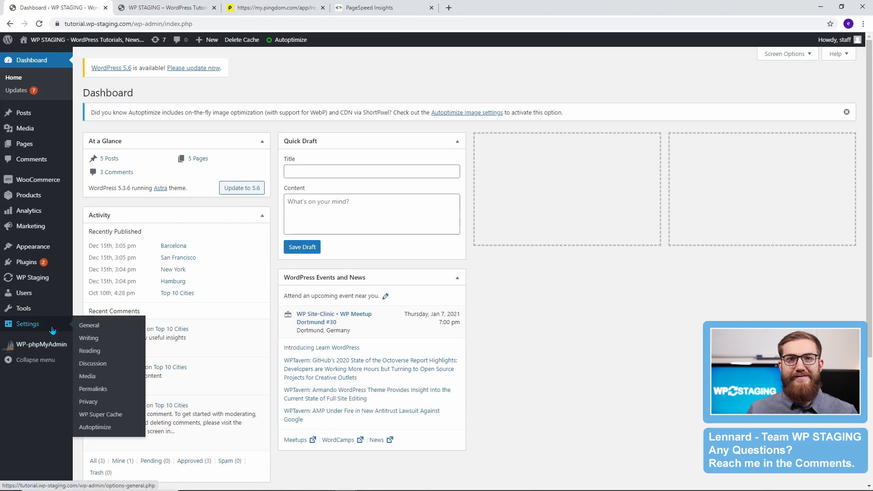
pyautogui.click(101, 427)
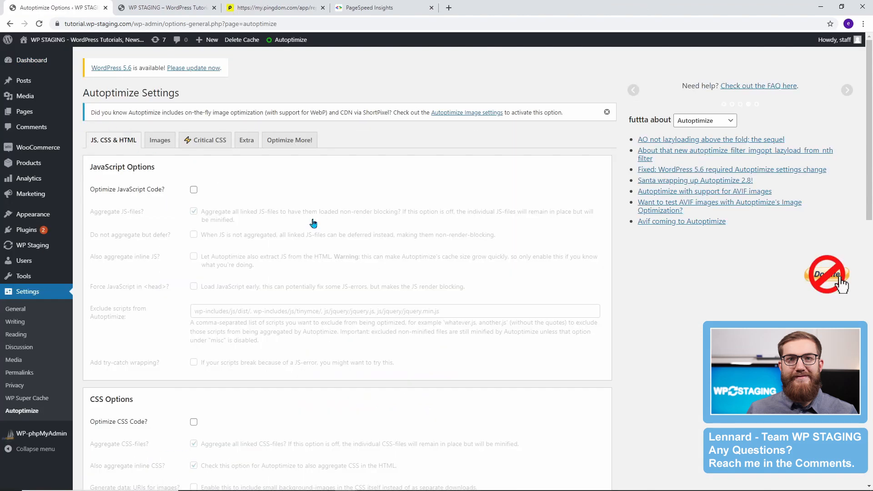
pyautogui.click(193, 190)
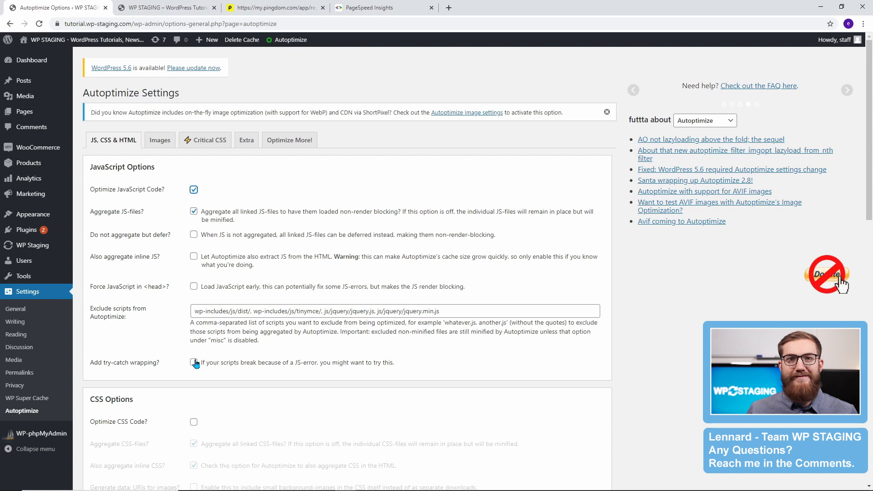
pyautogui.scroll(-20, 195, 362)
pyautogui.click(109, 445)
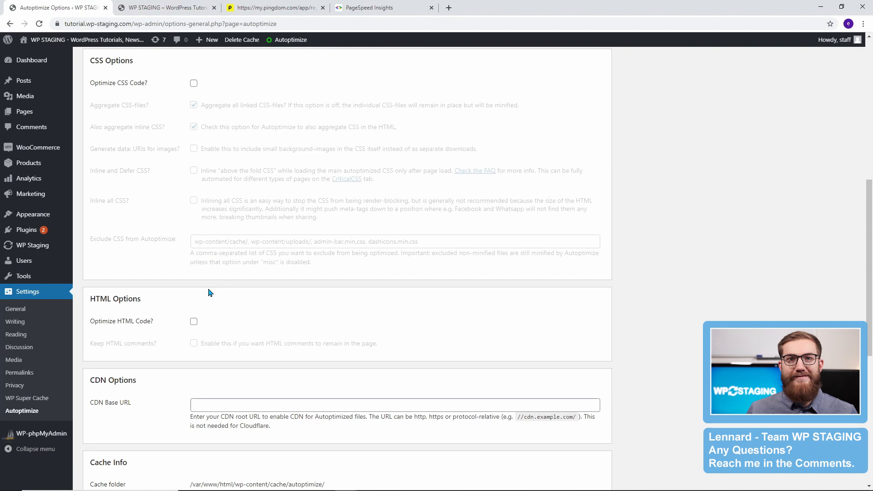
# Step: Enable CSS code optimization in Autoptimize and reload the tutorial site to examine its CSS requests in the network monitor
pyautogui.click(195, 84)
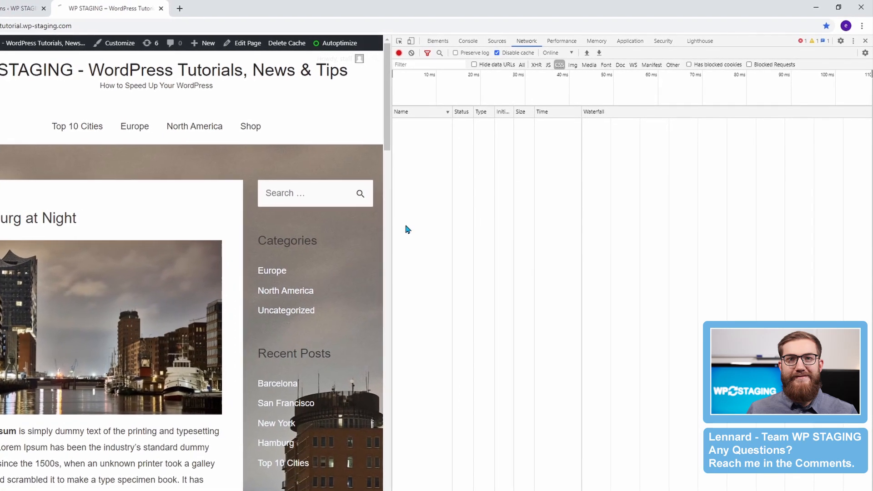
pyautogui.press('F5')
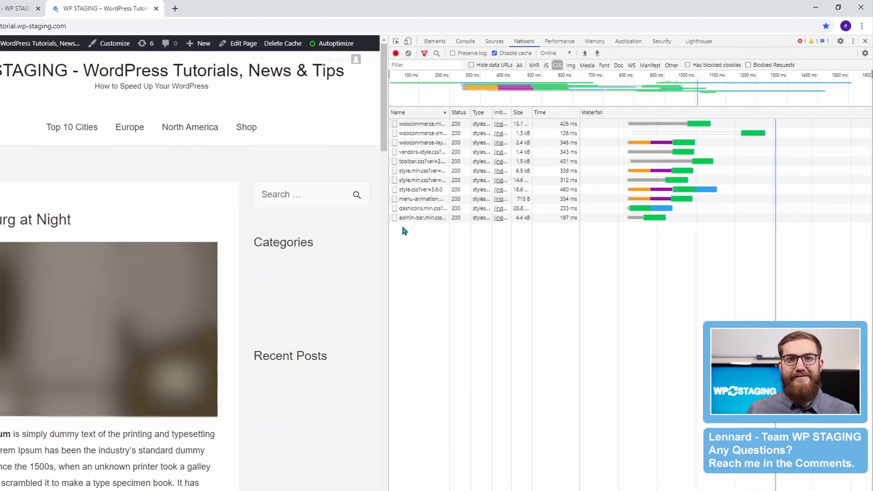
pyautogui.press('F5')
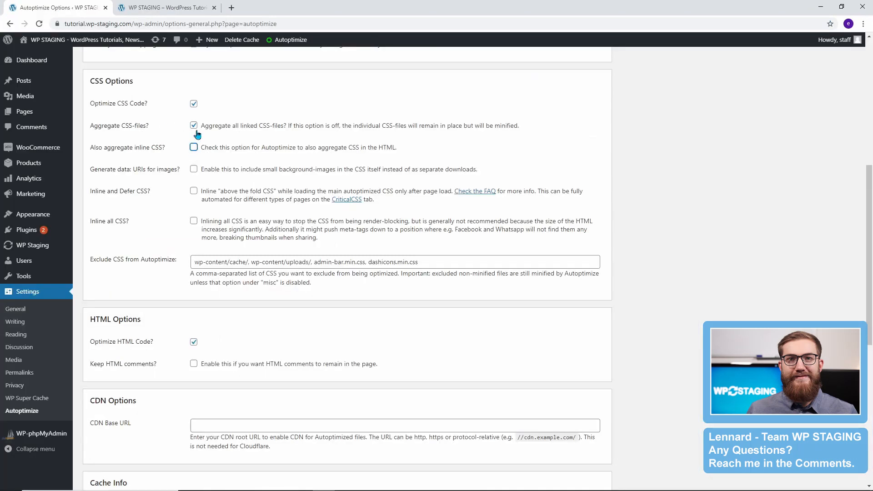
# Step: Try toggling CSS file aggregation and the generation of data URIs for images in the CSS options
pyautogui.click(193, 126)
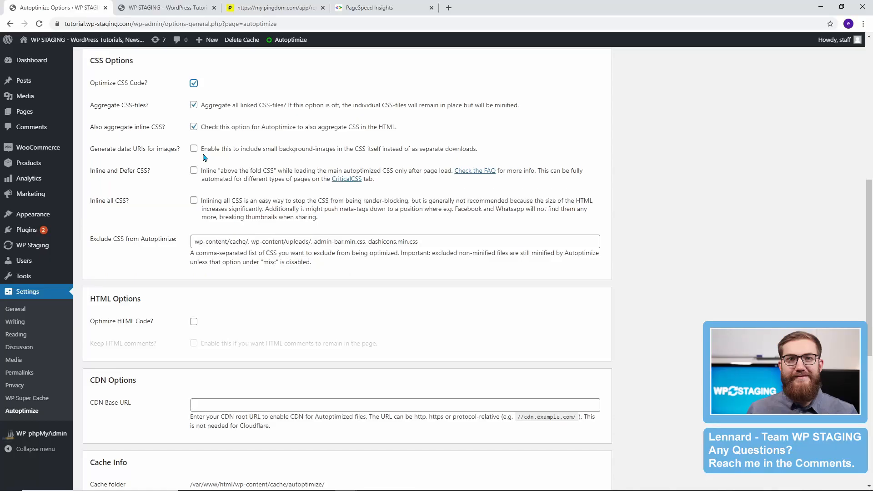
pyautogui.doubleClick(193, 149)
# Step: Enable HTML code optimization and save the Autoptimize changes, reloading the inspected tutorial site in between
pyautogui.scroll(-1, 180, 199)
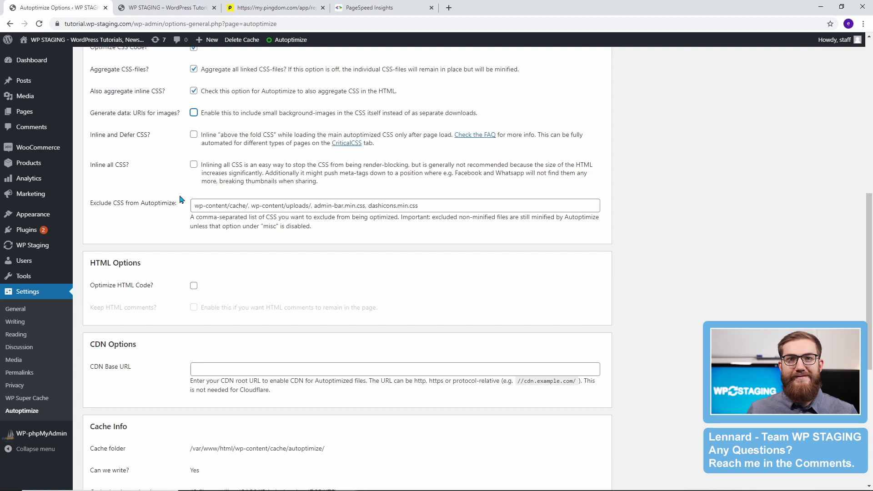
pyautogui.scroll(-5, 180, 199)
pyautogui.click(194, 94)
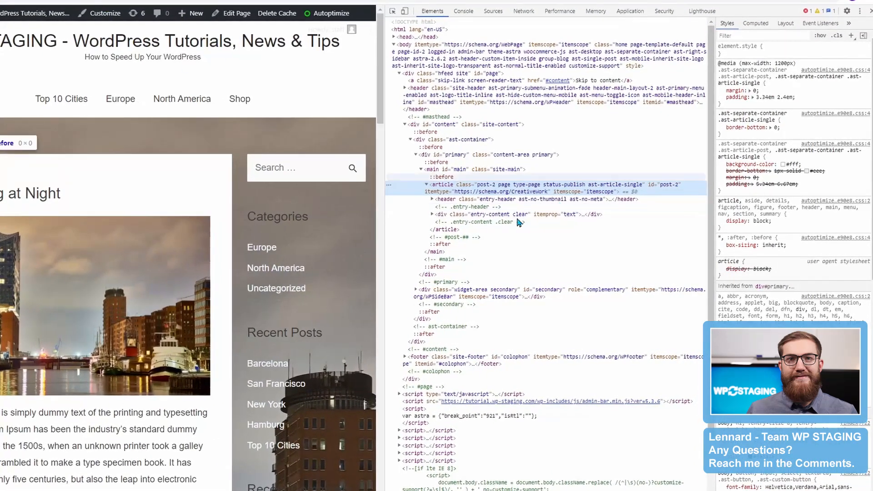
pyautogui.press('F5')
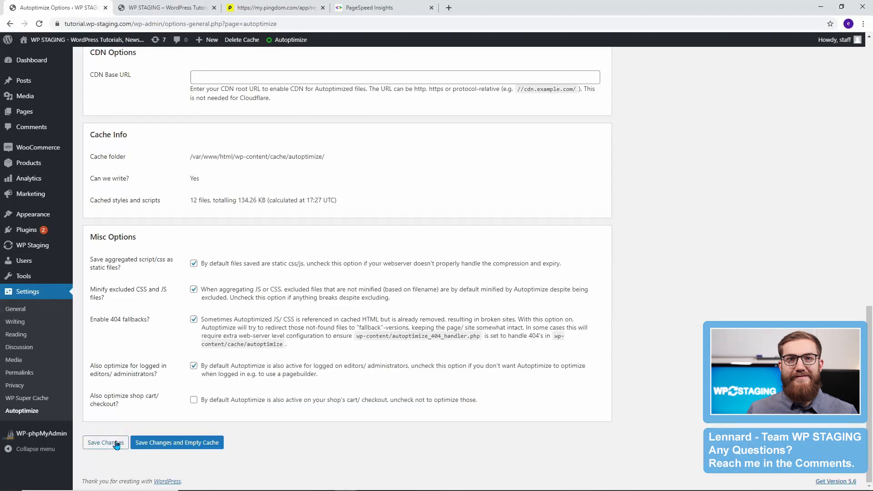
pyautogui.click(116, 443)
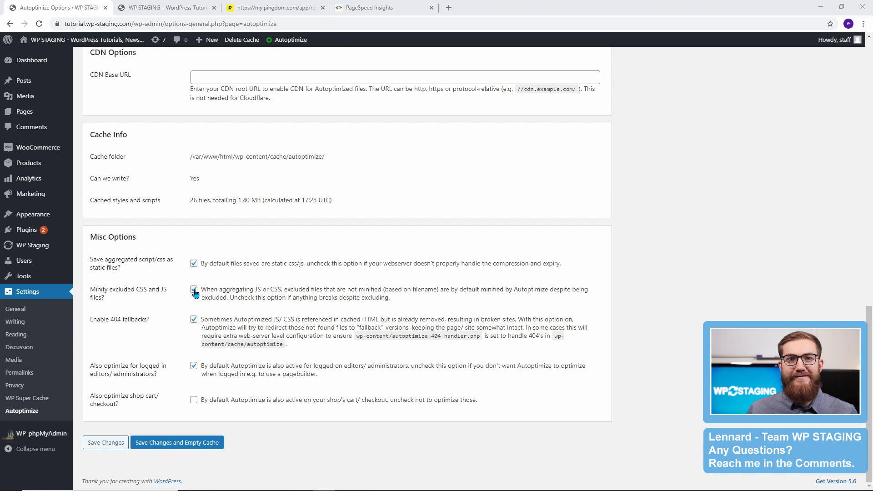
# Step: Try turning off optimization for logged-in editors and administrators
pyautogui.click(191, 370)
pyautogui.click(191, 370)
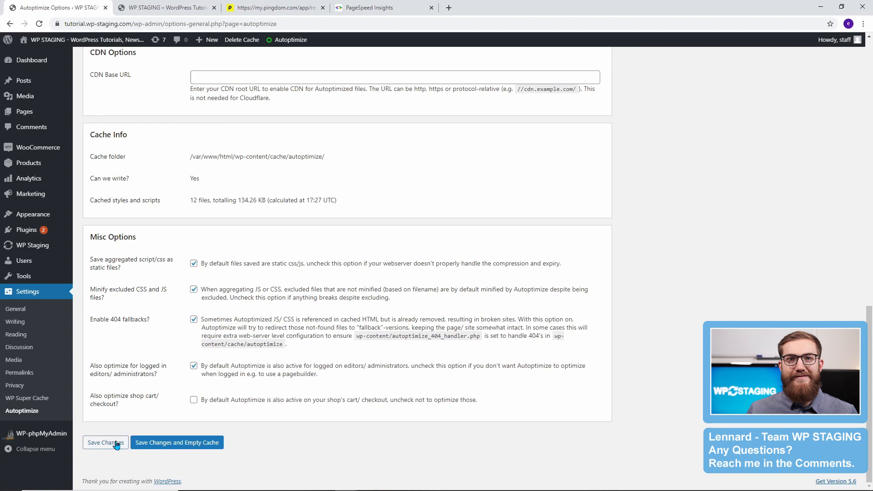
# Step: Save the Autoptimize changes and open the plugin's Extra Auto-Optimizations settings
pyautogui.click(107, 444)
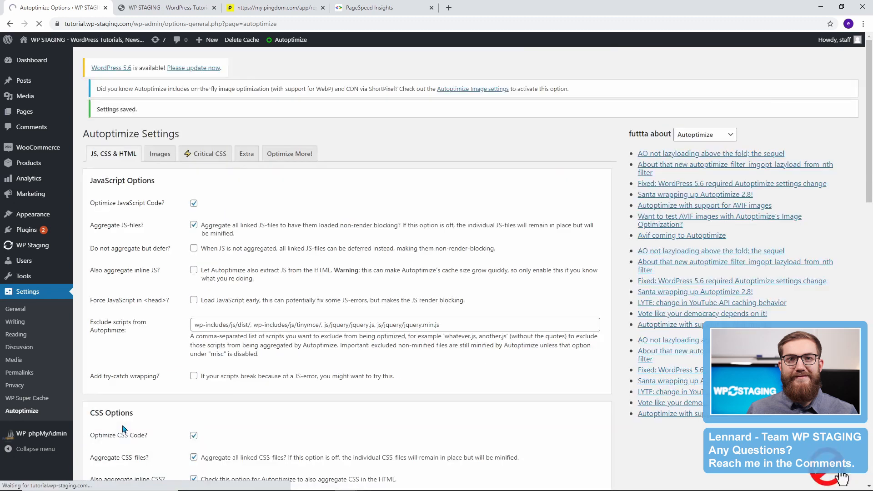
pyautogui.click(246, 140)
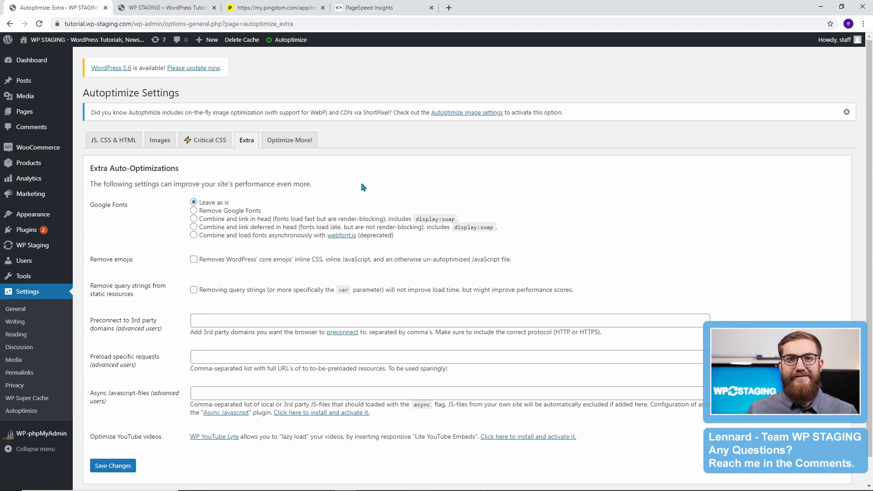
# Step: Set Google Fonts to combine and link in head, enable emoji removal, and save the Extra Auto-Optimizations changes
pyautogui.click(194, 219)
pyautogui.click(194, 236)
pyautogui.click(194, 219)
pyautogui.click(195, 260)
pyautogui.click(118, 468)
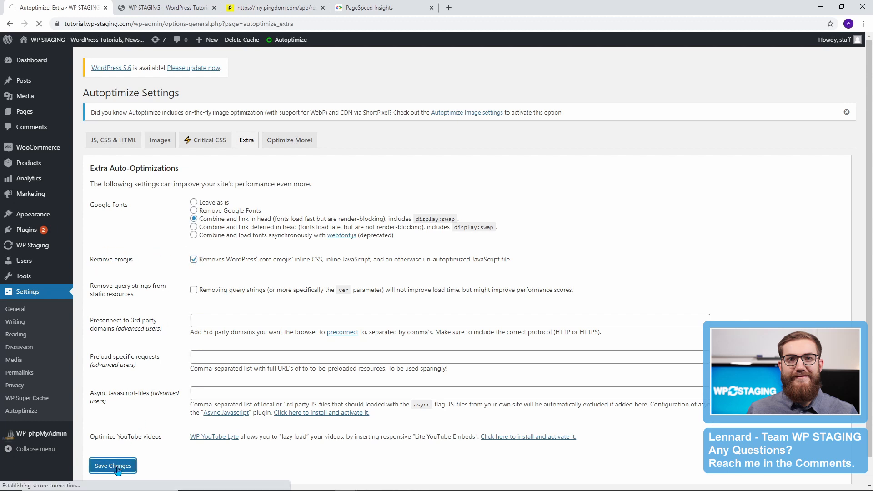
# Step: Enable on-the-fly image optimization via ShortPixel's global CDN in Autoptimize's image settings, and review ShortPixel's monthly pricing plans
pyautogui.click(165, 169)
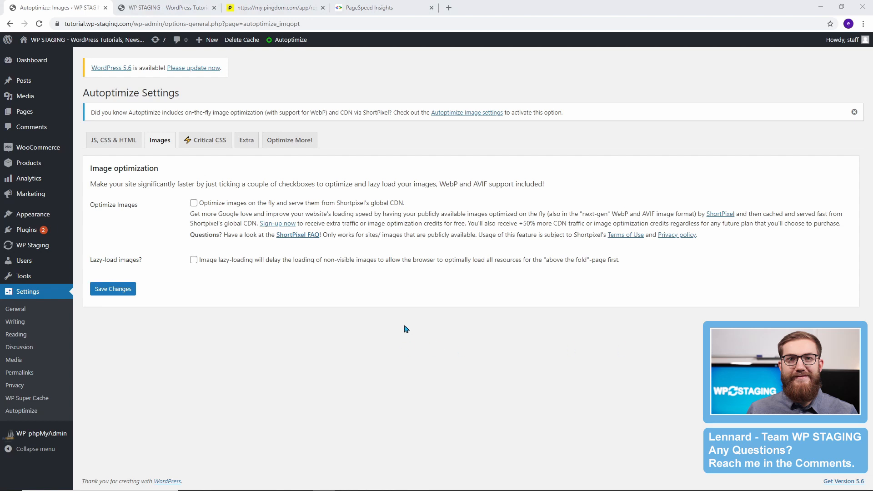
pyautogui.click(193, 204)
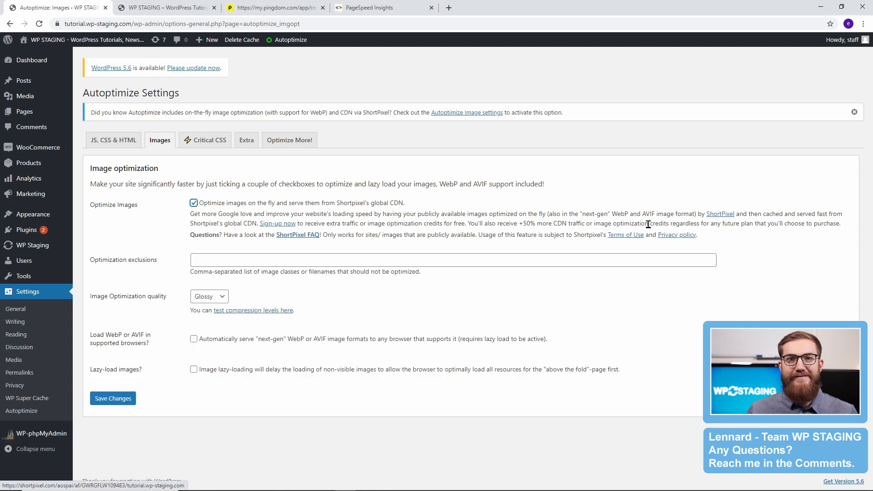
pyautogui.click(720, 213)
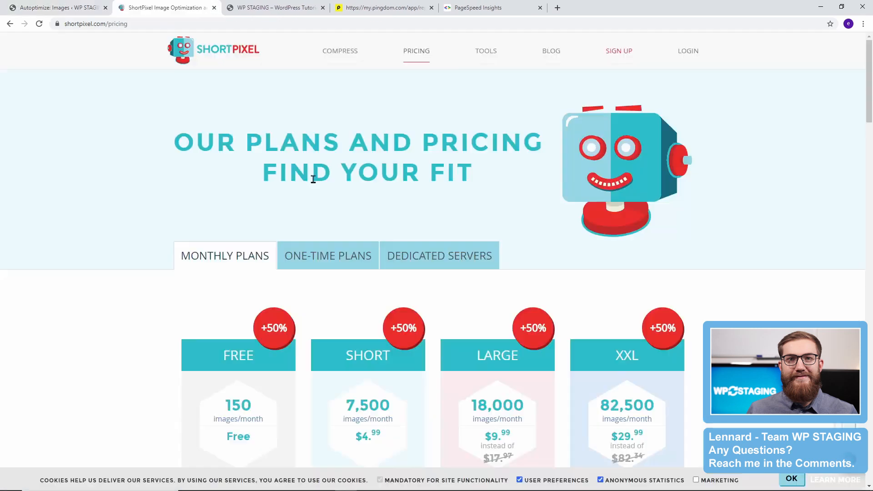
pyautogui.scroll(-2, 273, 169)
pyautogui.scroll(-3, 127, 218)
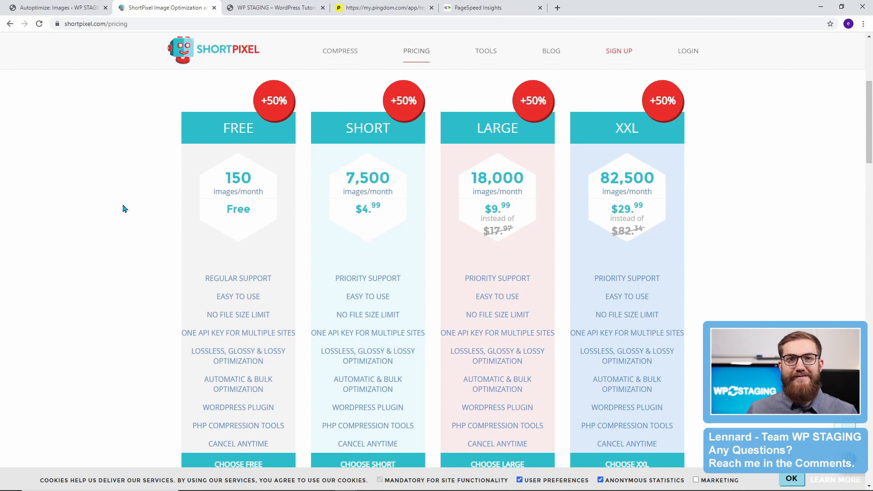
pyautogui.click(75, 7)
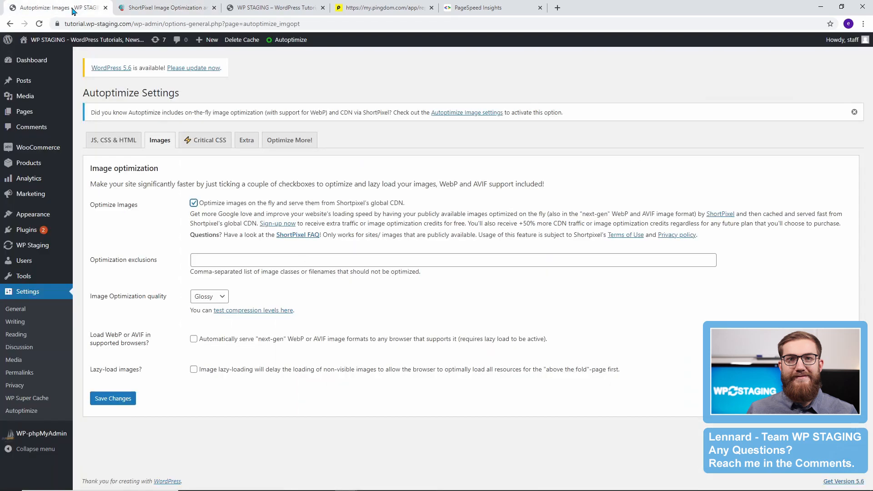
# Step: Open ShortPixel's compression level test and upload the image DSC02314 from the Downloads folder with Lossy compression
pyautogui.click(246, 311)
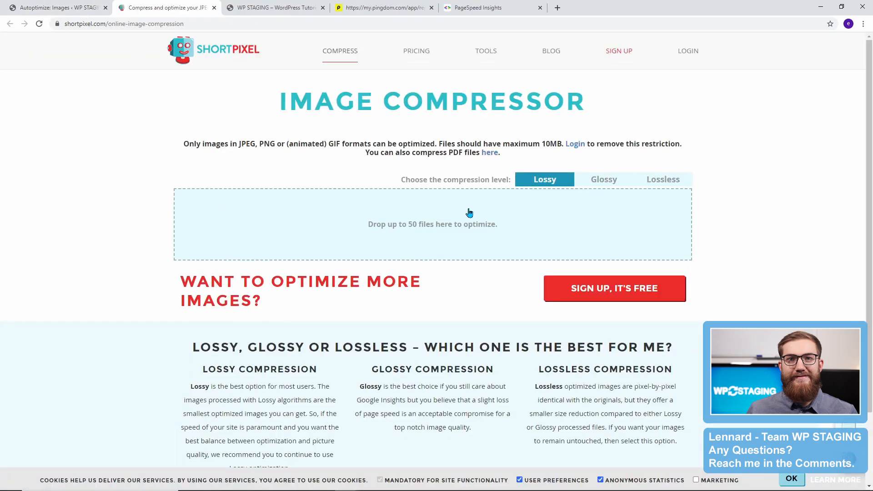
pyautogui.click(448, 228)
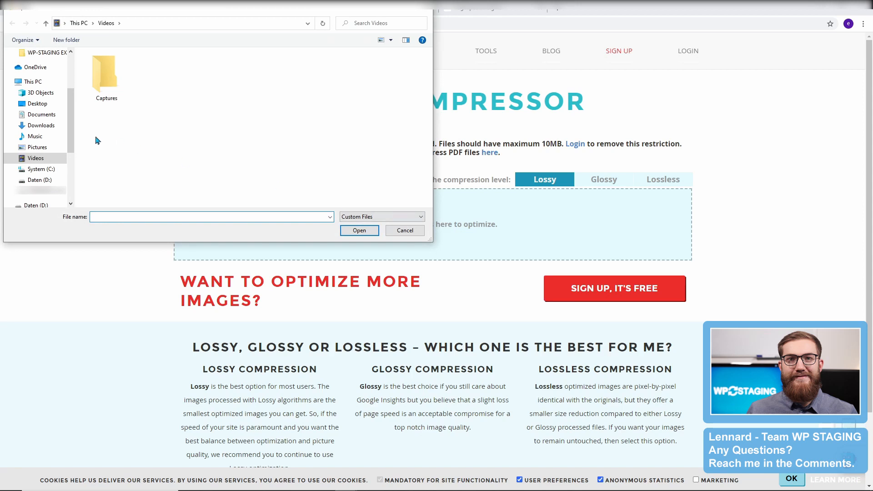
pyautogui.click(48, 129)
pyautogui.click(110, 82)
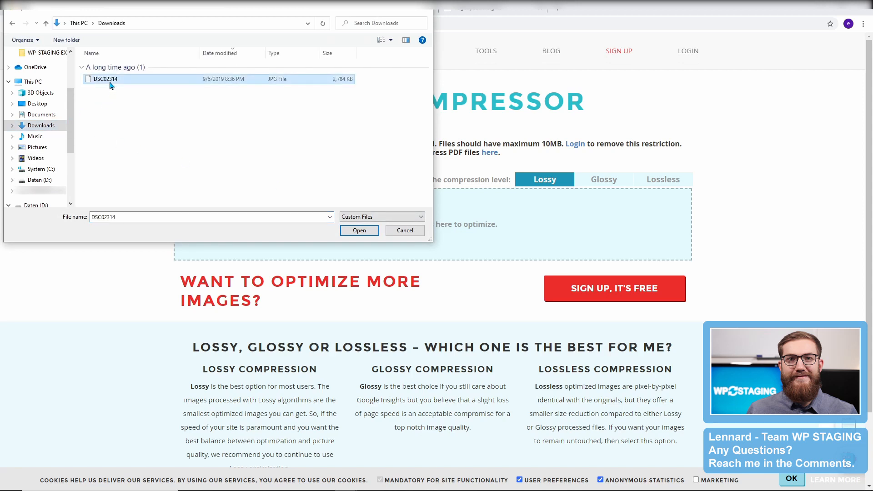
pyautogui.click(359, 230)
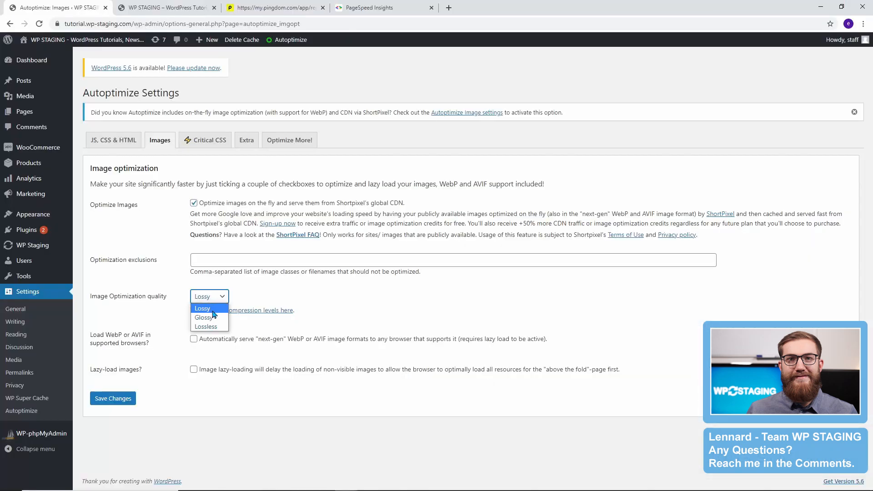
# Step: Set the image optimization quality to Glossy, enable serving next-gen WebP or AVIF formats, and save the image settings
pyautogui.click(213, 317)
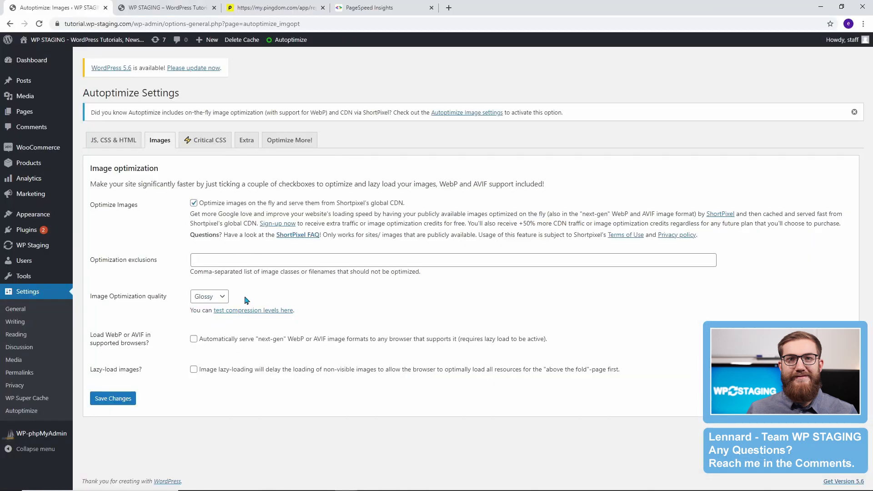
pyautogui.click(193, 339)
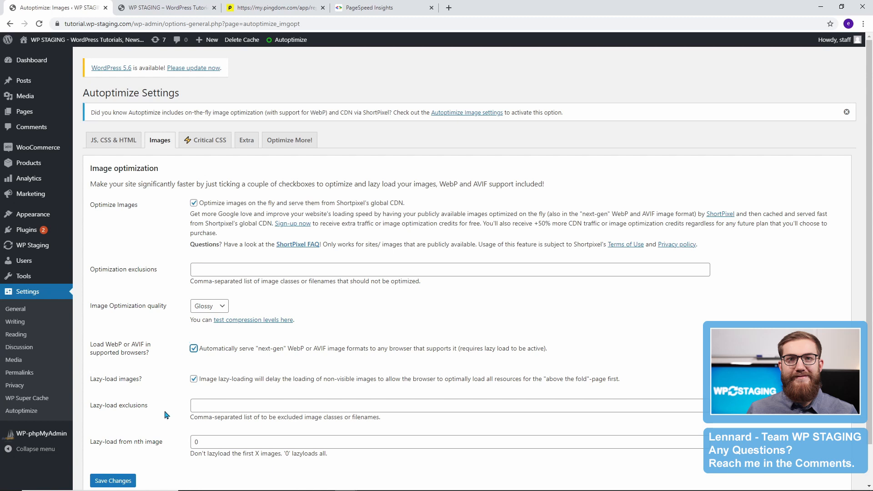
pyautogui.click(126, 483)
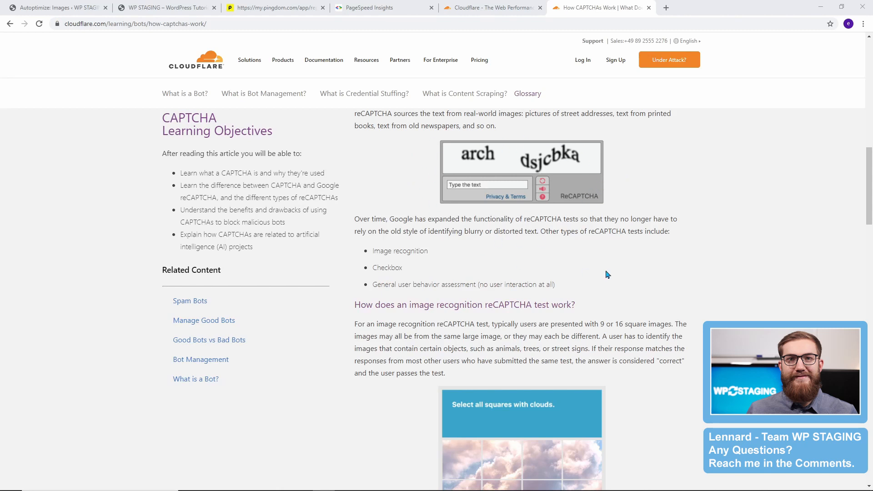
# Step: Examine the image recognition reCAPTCHA example in Cloudflare's article on how CAPTCHAs work
pyautogui.scroll(-6, 617, 236)
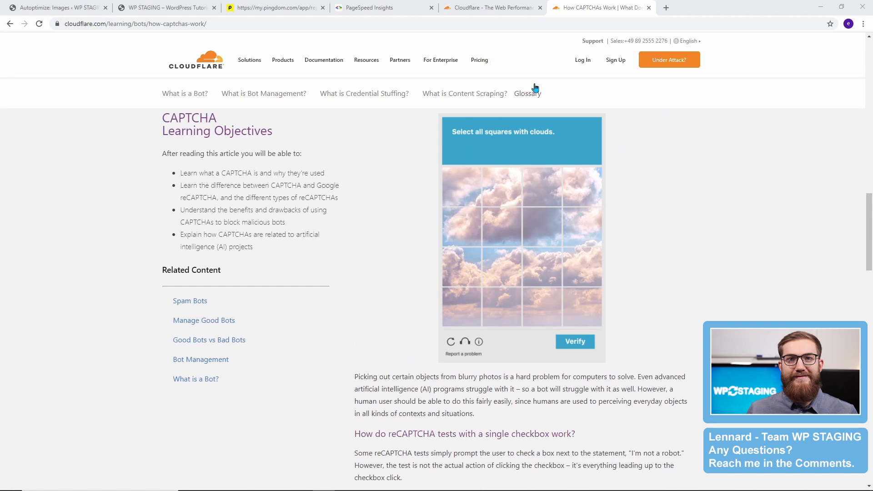
pyautogui.click(673, 255)
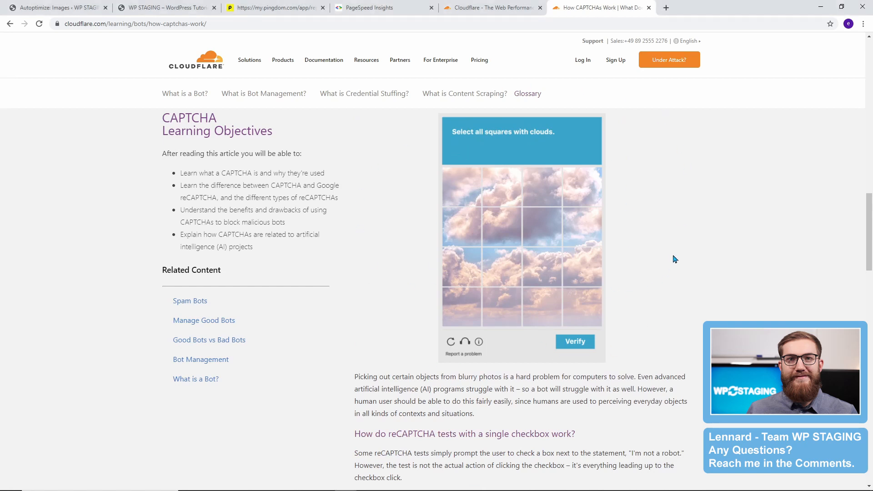